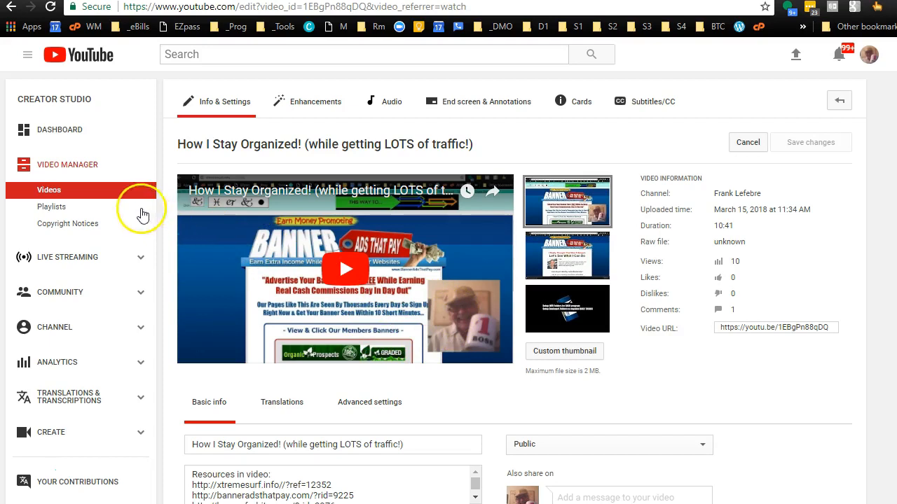
Step: Switch to the Canva window and create a new YouTube Thumbnail design
mouse_move(1, 210)
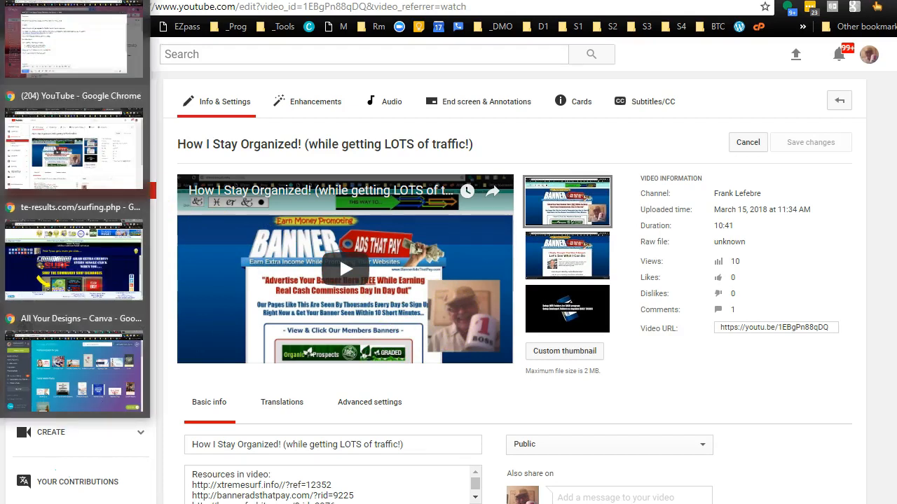
left_click(44, 357)
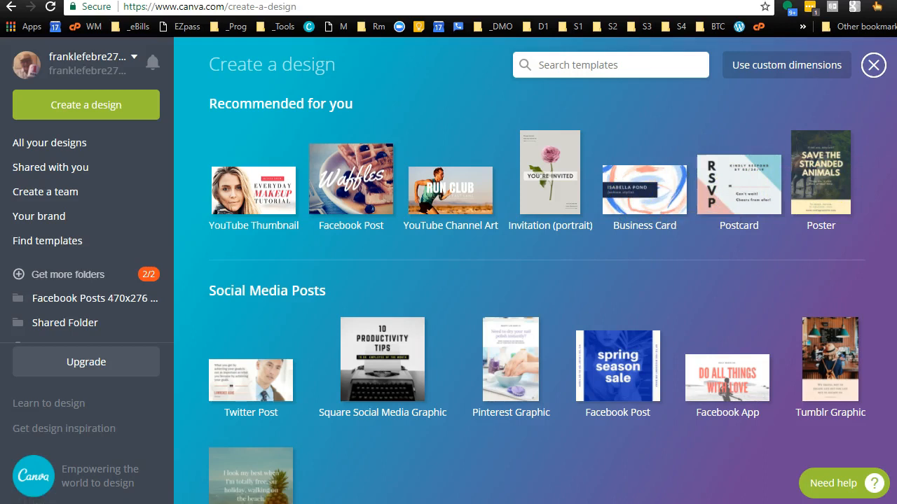
scroll(537, 271, "down", 4)
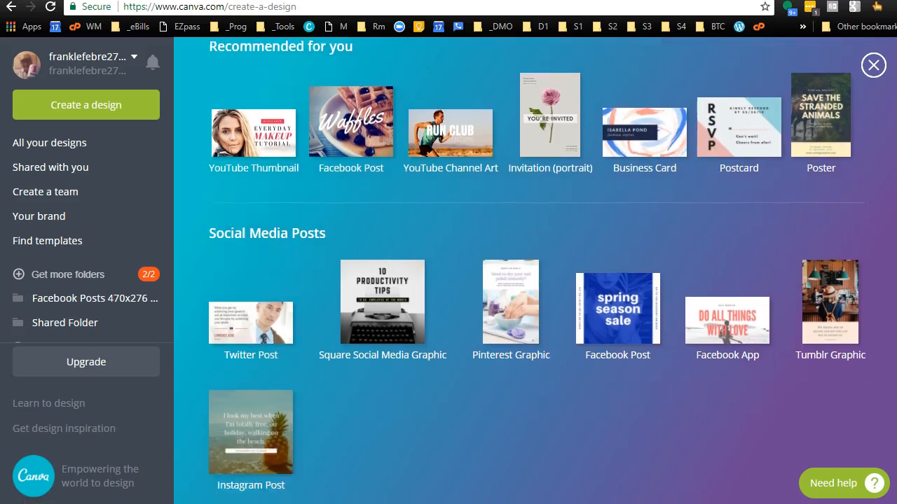
scroll(540, 177, "down", 10)
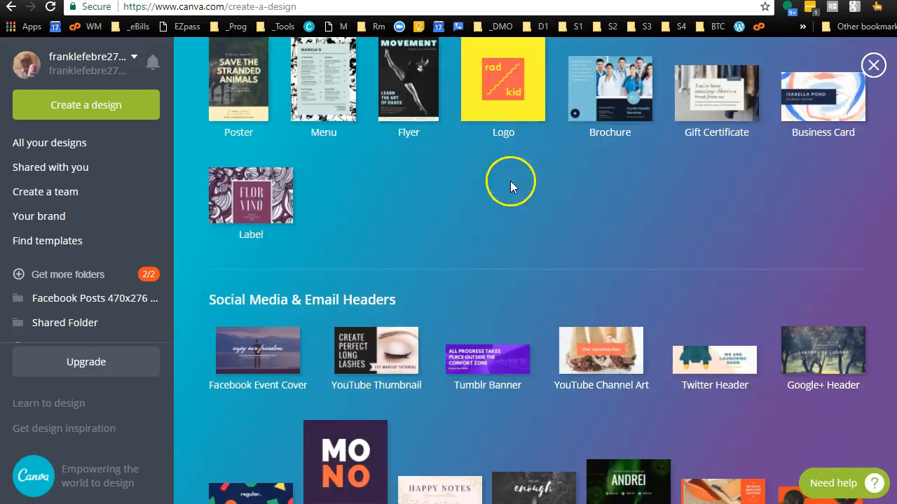
left_click(379, 358)
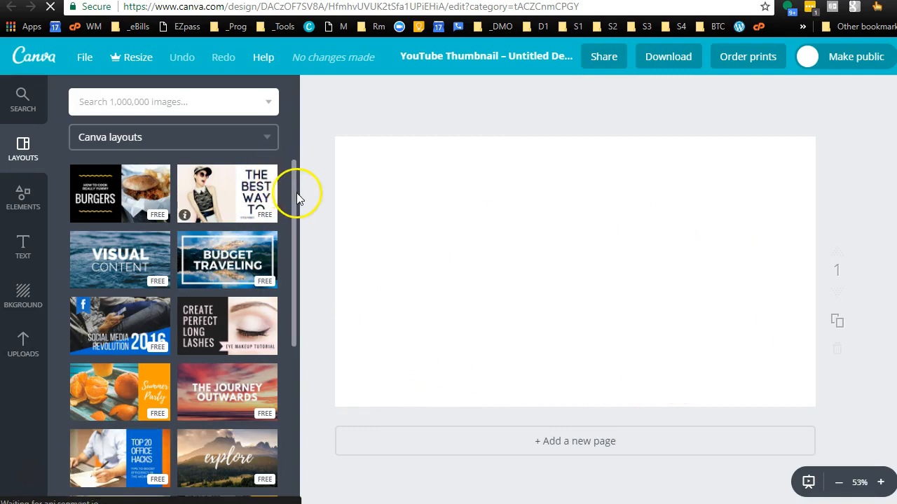
Step: Fill the blank thumbnail's background with the royal blue from the second row of the default palette
scroll(290, 164, "down", 1)
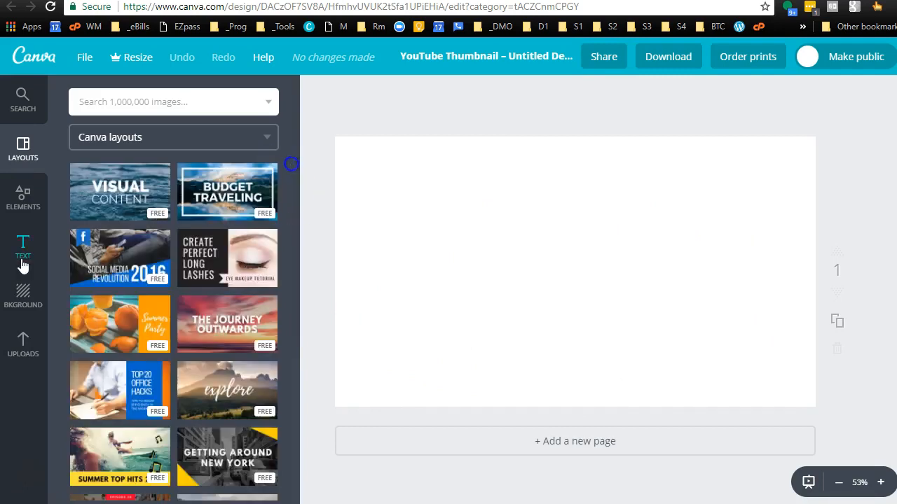
left_click(23, 298)
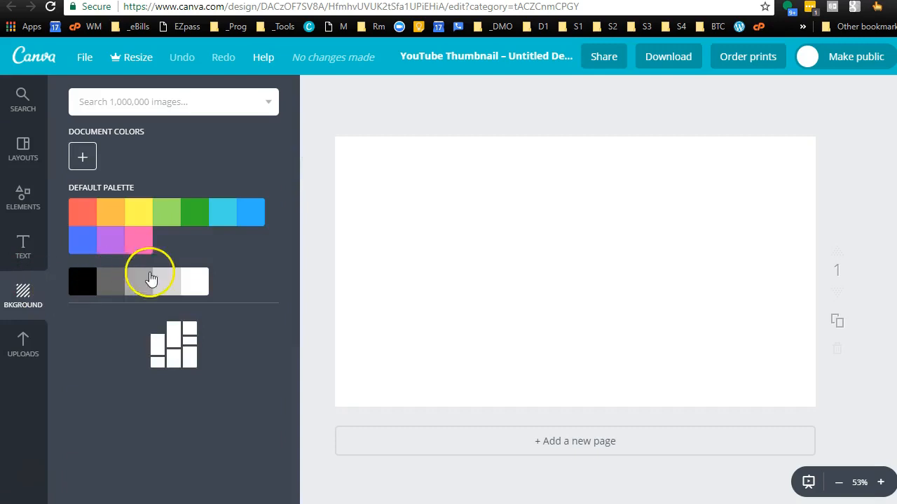
left_click(82, 241)
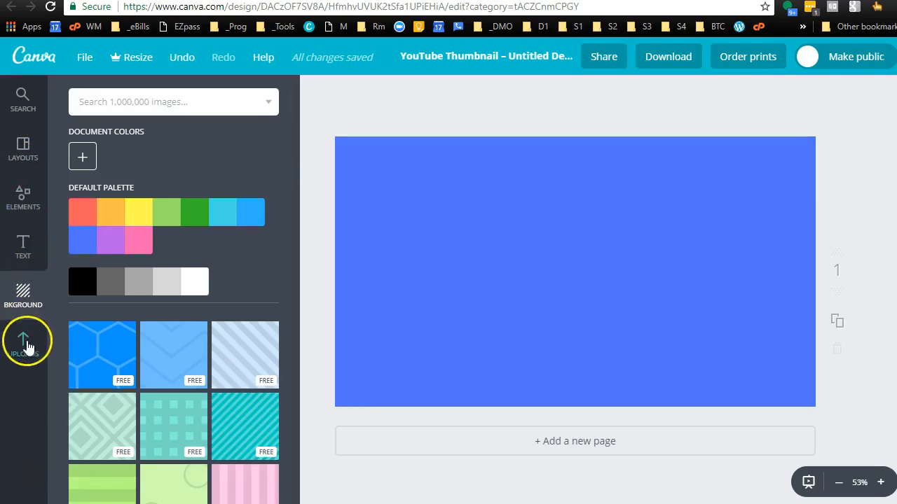
Step: Add the heading "Another Quick Tip from Clone!" and place it near the upper edge of the thumbnail
left_click(24, 255)
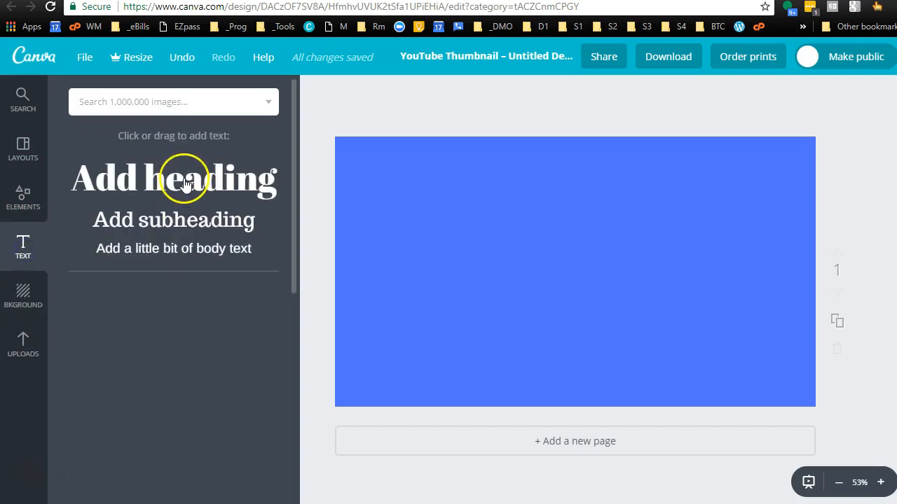
left_click(184, 182)
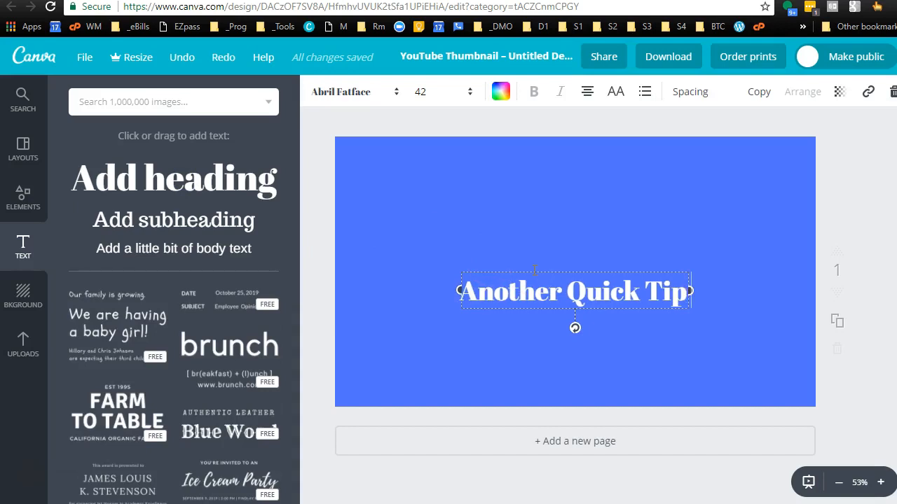
type("f")
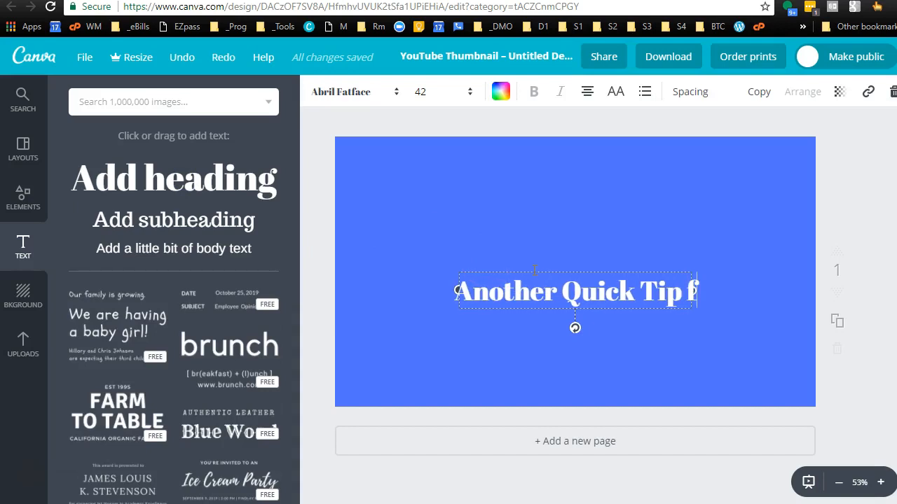
type("rom C")
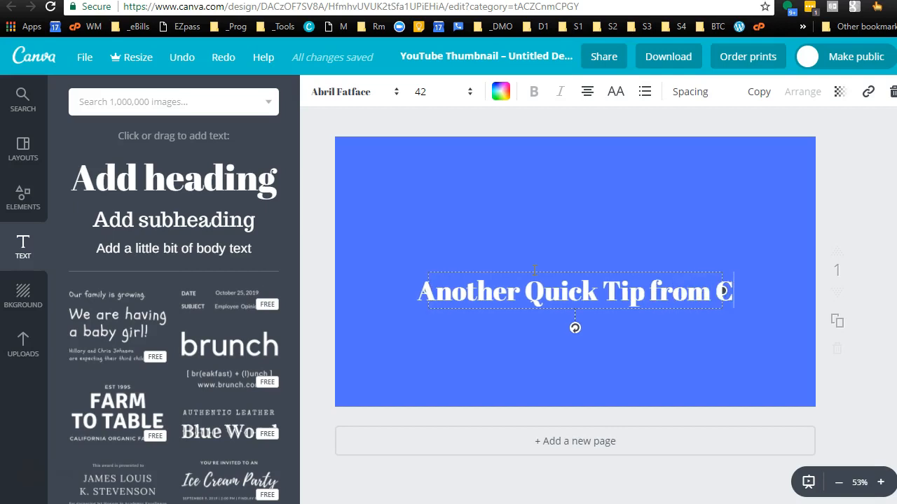
type("lon")
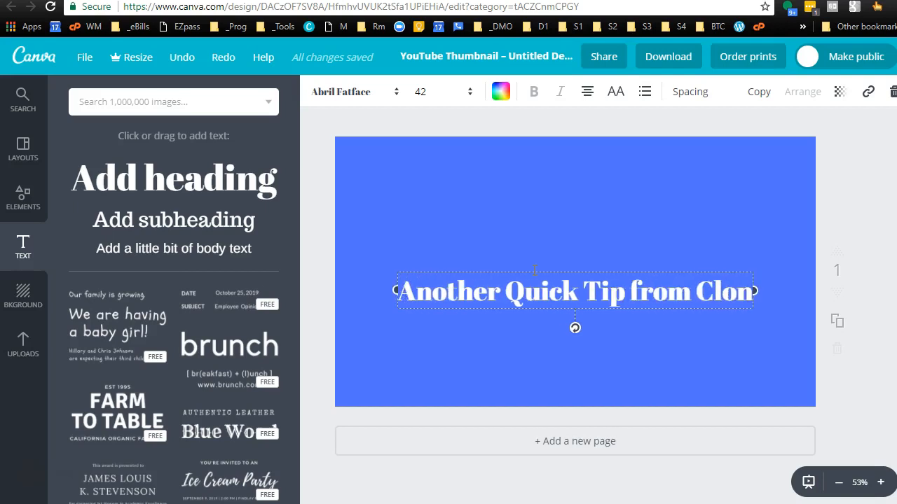
type("e")
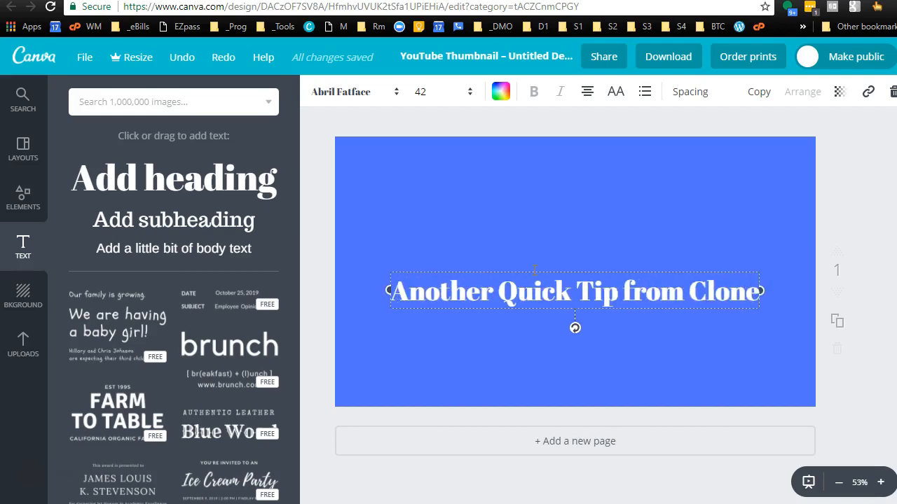
type("!")
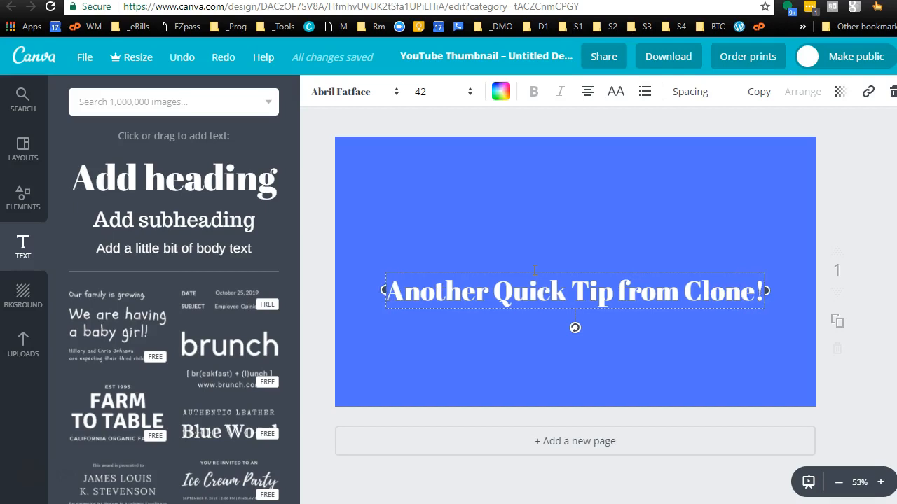
left_click_drag(570, 245, 570, 135)
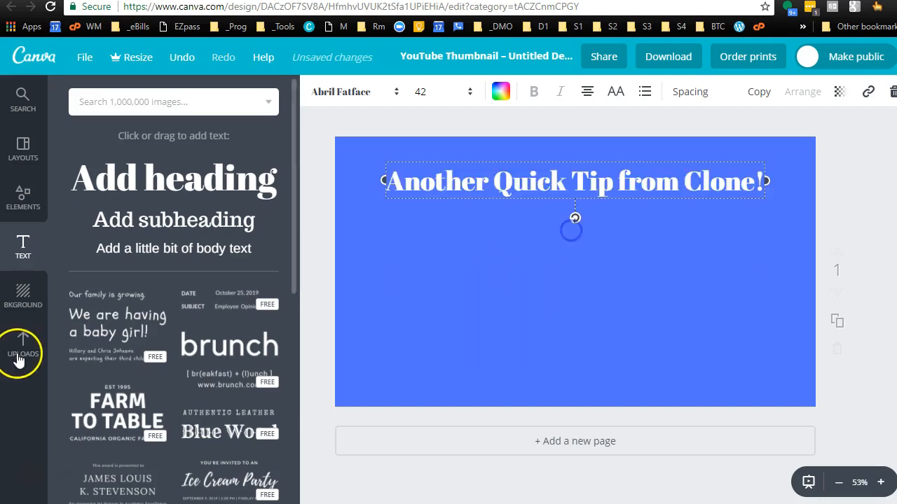
Step: Add the uploaded photo of the long-haired figure and place it on the right side of the thumbnail, below the heading
left_click(19, 356)
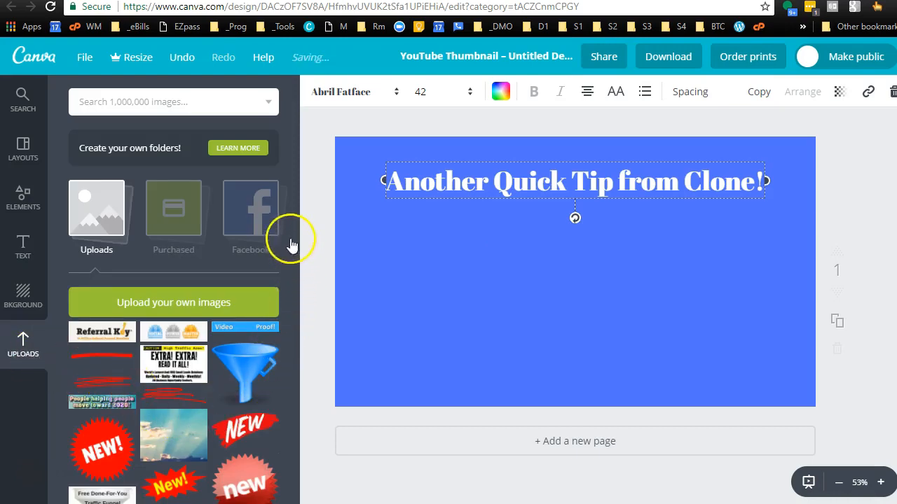
scroll(284, 224, "down", 10)
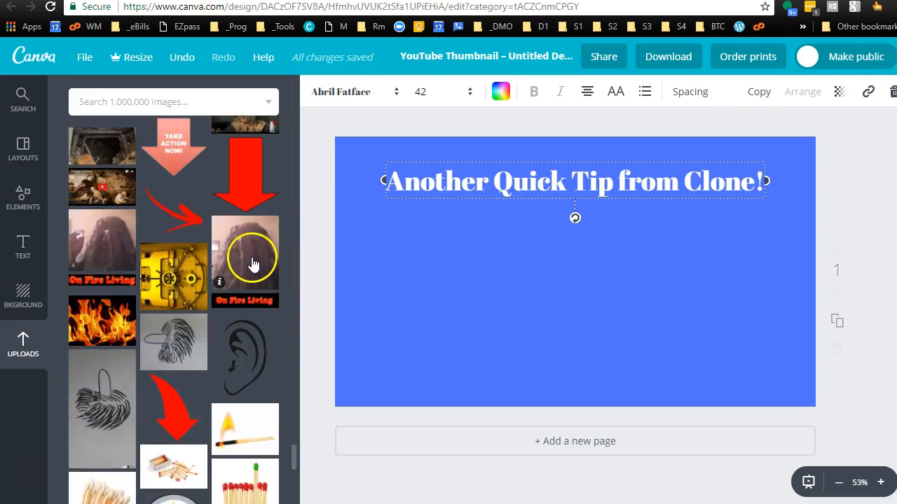
left_click(253, 264)
left_click(396, 293)
left_click(567, 273)
left_click_drag(567, 272, 705, 280)
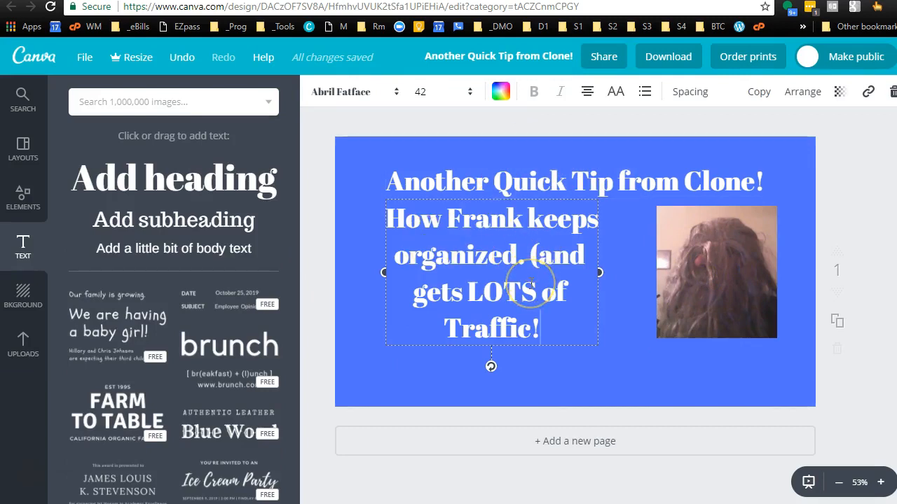
Step: Complete the second text block so that it ends with "(and gets LOTS of Traffic!)"
type(")")
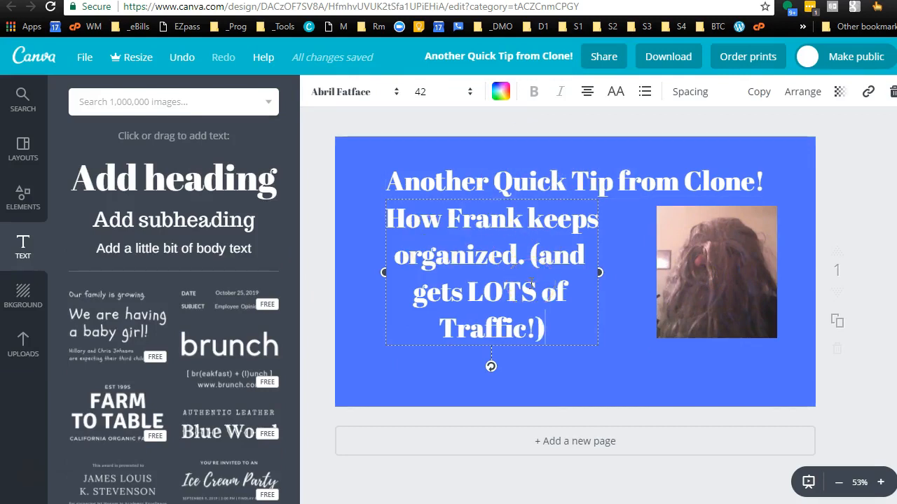
left_click(352, 177)
Step: Add the uploaded white down arrow, shrink it and place it near the lower edge between the second text and the photo
left_click(23, 342)
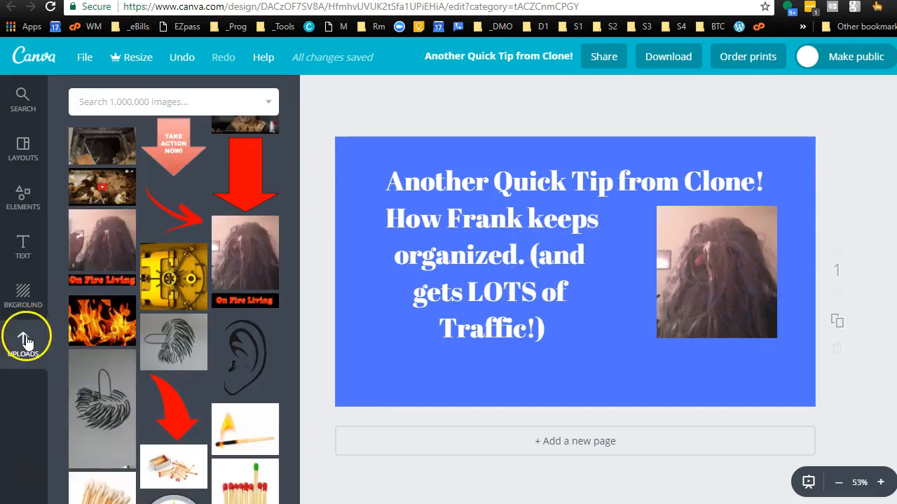
left_click_drag(289, 130, 289, 138)
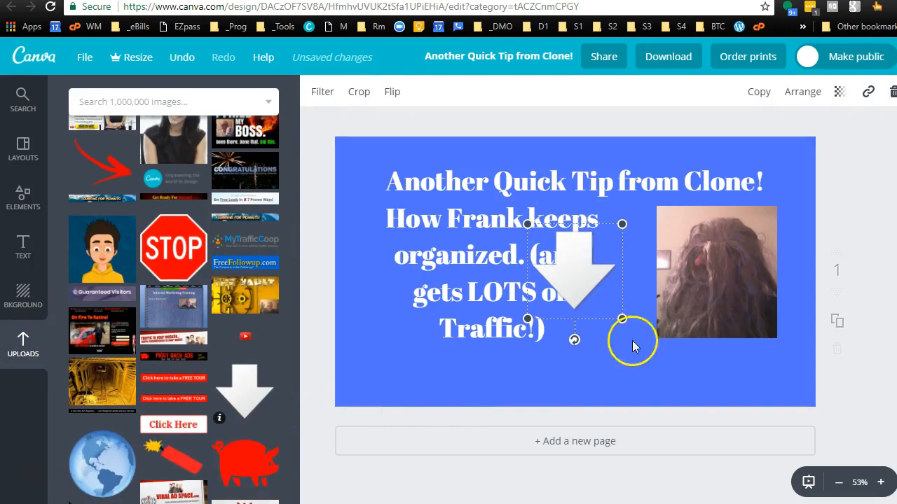
left_click_drag(587, 278, 602, 329)
left_click_drag(544, 290, 574, 356)
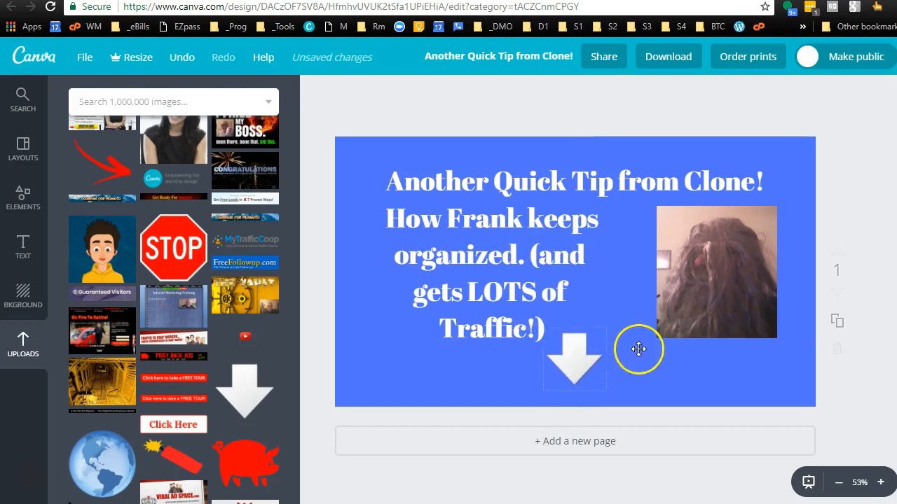
Step: Set the heading's font to Anton and its size to 56
left_click(548, 177)
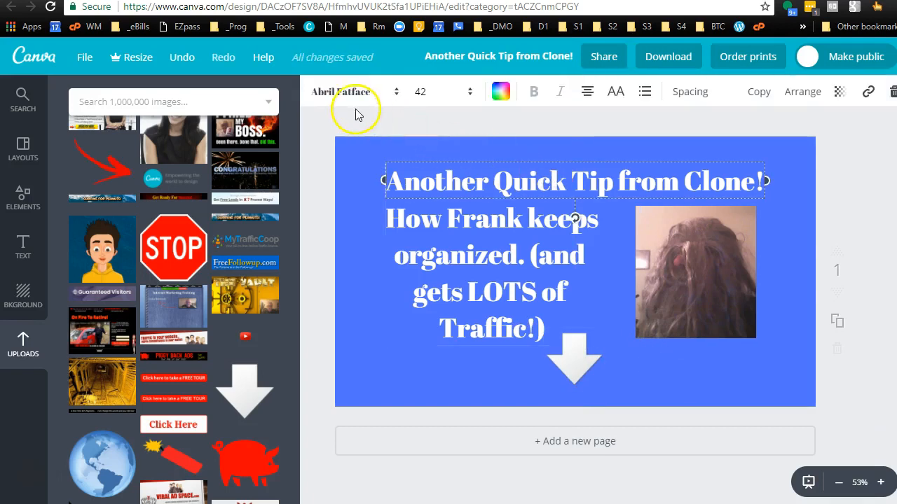
left_click(397, 95)
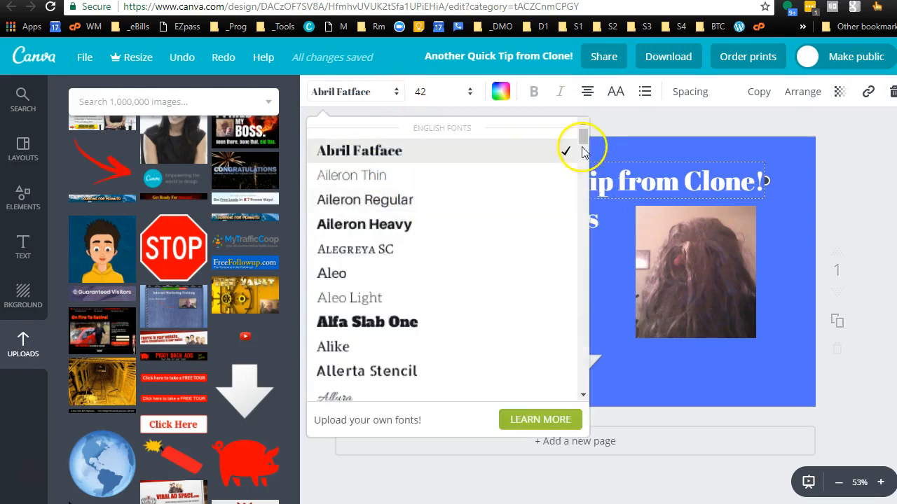
left_click_drag(582, 144, 579, 160)
left_click(343, 165)
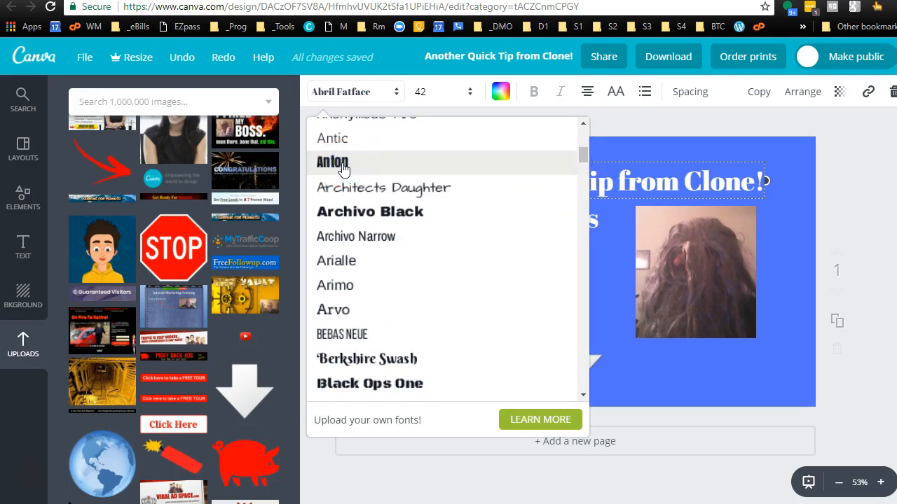
left_click(343, 165)
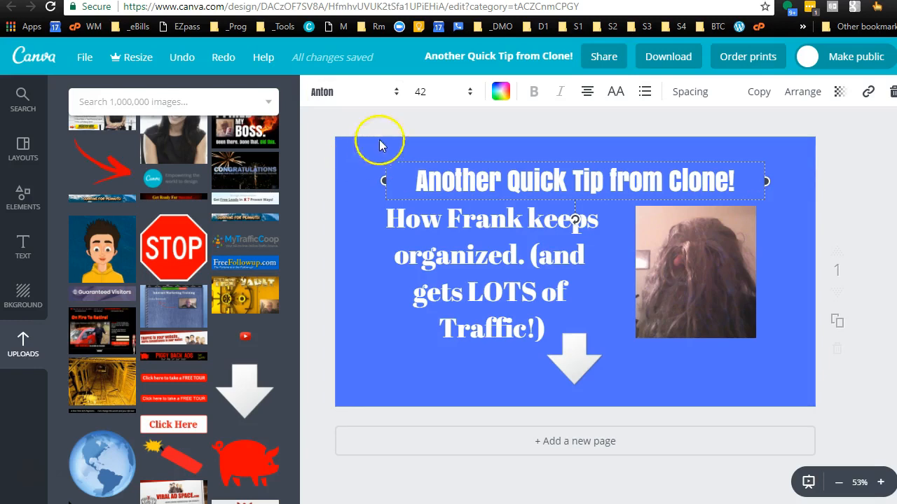
left_click(420, 93)
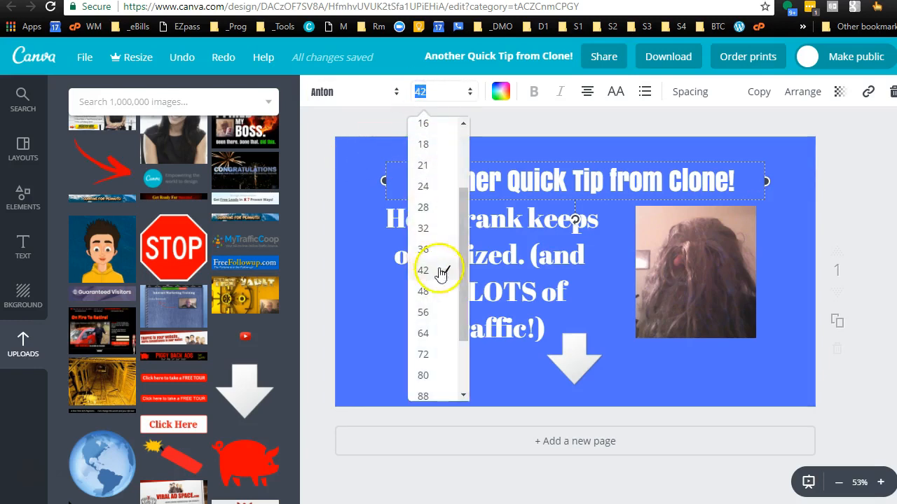
left_click(435, 313)
Step: Set the second text block's font to Anton and move it slightly down and left, clear of the heading
left_click(484, 261)
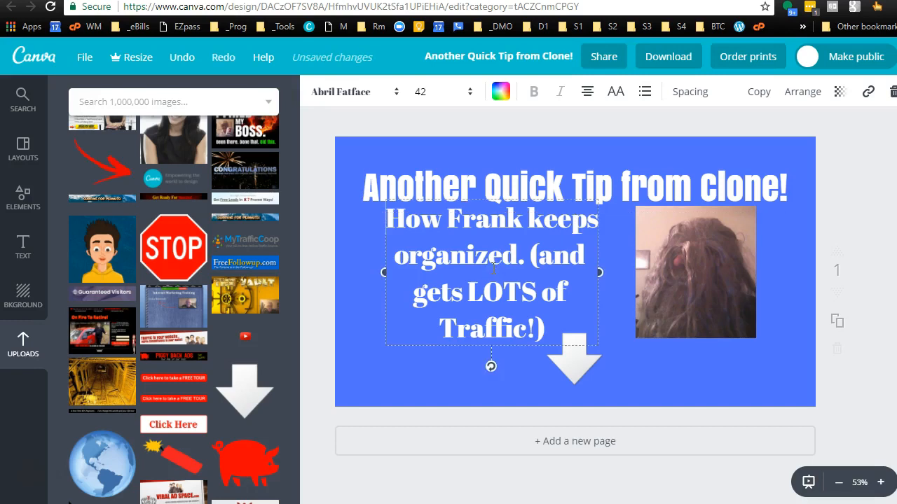
left_click(396, 93)
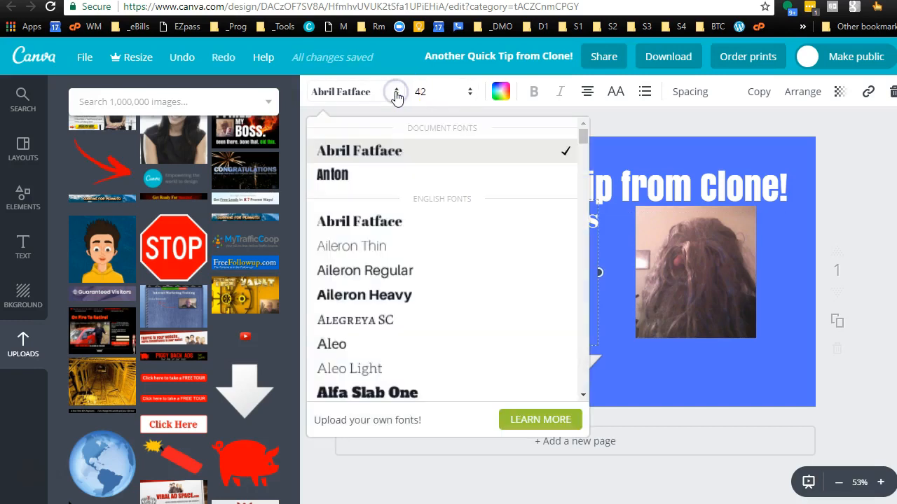
left_click(344, 175)
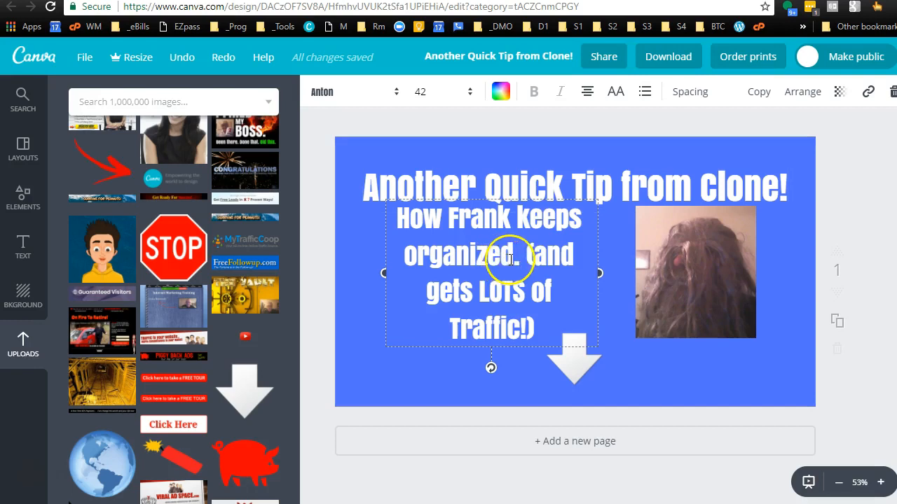
left_click_drag(537, 197, 507, 208)
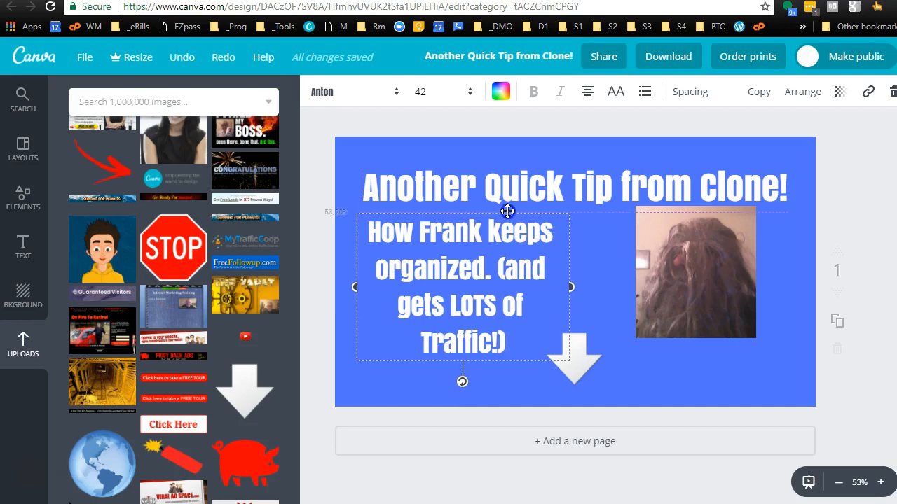
Step: Add the uploaded red YouTube "Subscribe to our channel" banner directly beneath the photo
left_click(295, 362)
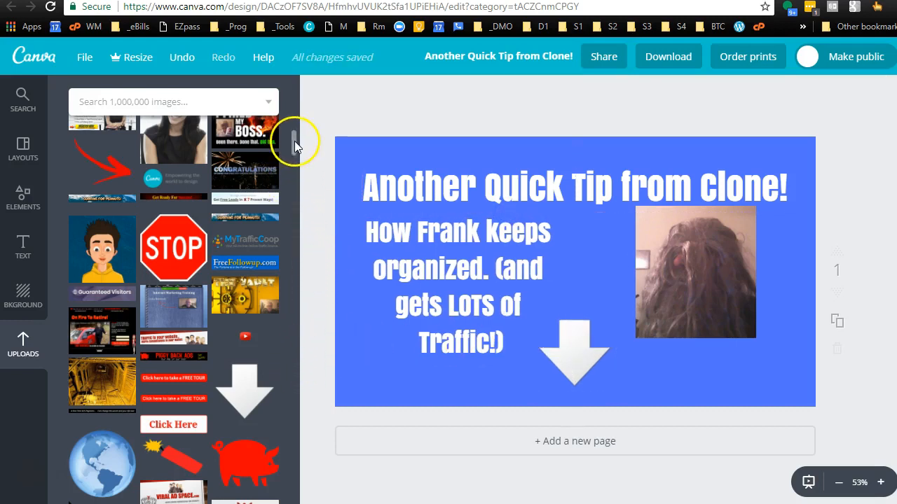
scroll(295, 156, "down", 15)
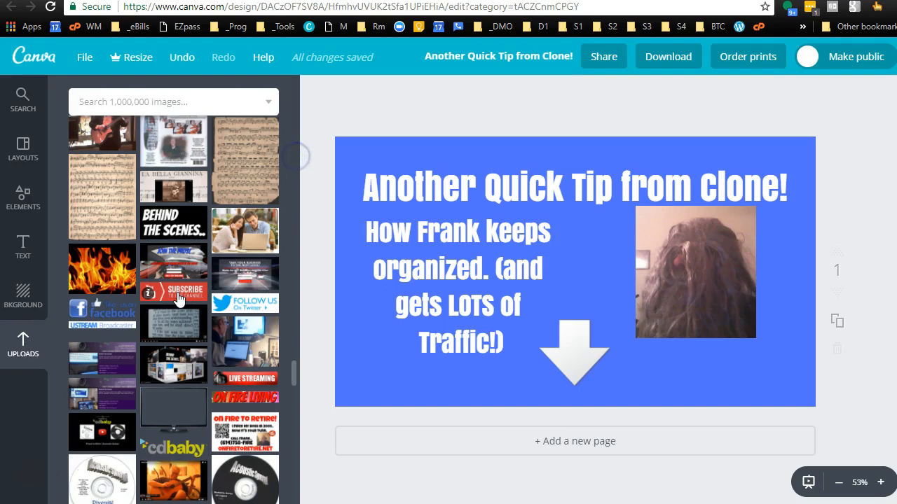
left_click_drag(177, 298, 689, 355)
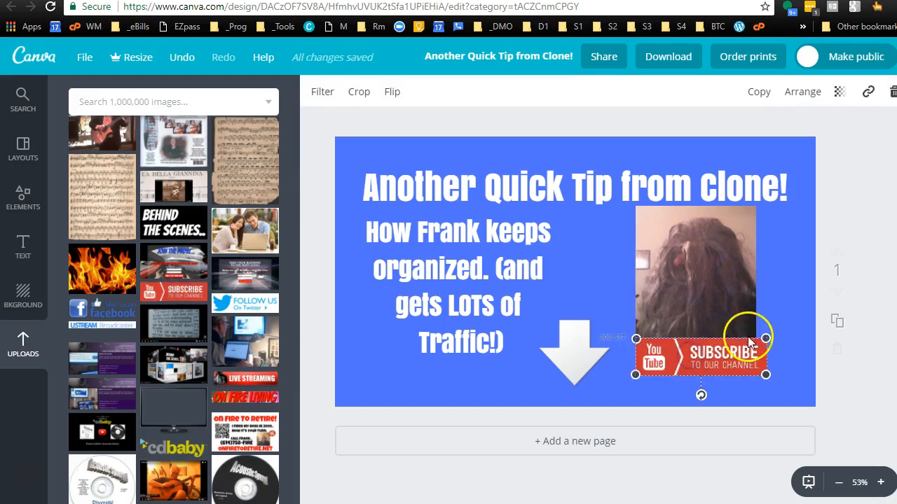
Step: Shrink the red Subscribe banner so that its width matches the photo above it
left_click_drag(766, 374, 757, 374)
left_click(774, 273)
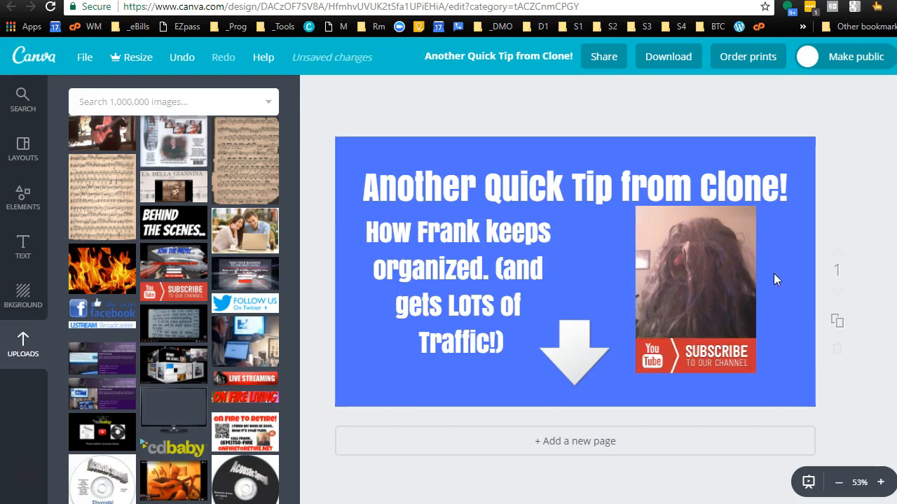
Step: Retitle the design "Another Quick Tip from Clone" and download it as a PNG image into the "Thumbnails and Video Images" folder
left_click(482, 58)
left_click(498, 159)
key("BackSpace")
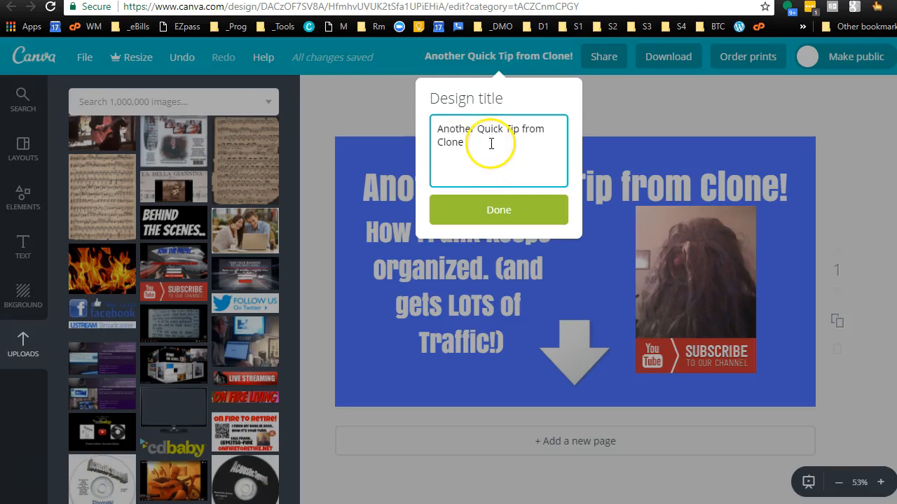
left_click(497, 210)
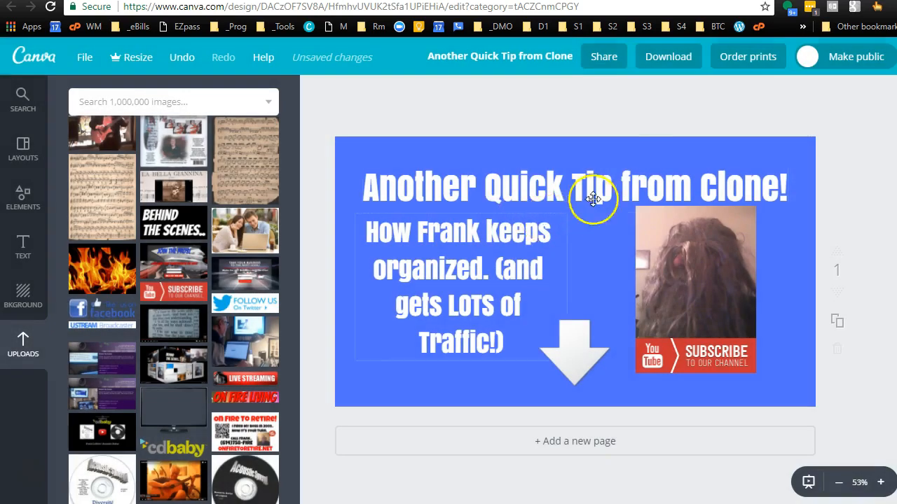
left_click(665, 57)
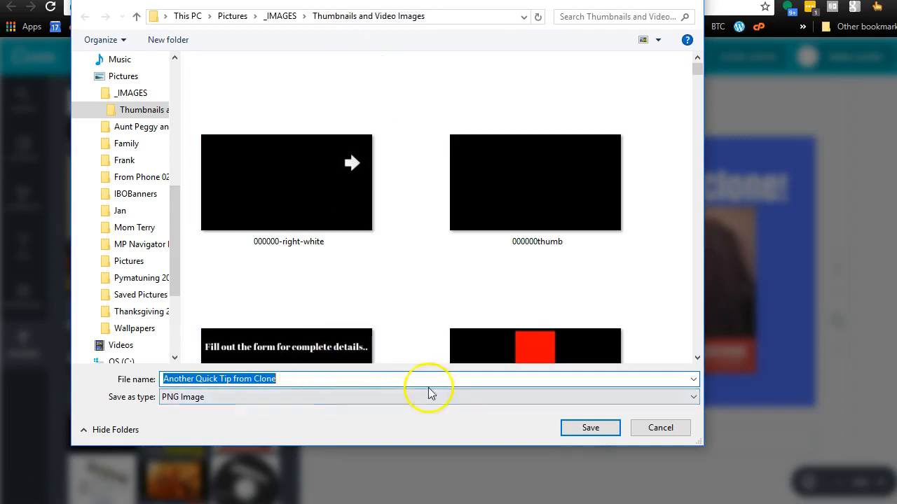
left_click(595, 428)
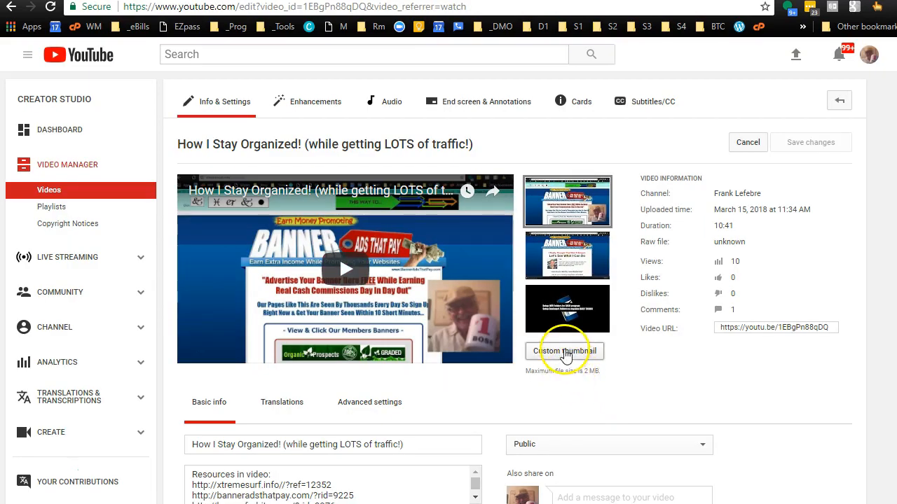
Step: In YouTube, upload the downloaded blue design as the custom thumbnail of "How I Stay Organized! (while getting LOTS of traffic!)" and save the changes
left_click(565, 354)
left_click_drag(696, 66, 693, 133)
left_click(544, 336)
left_click(585, 427)
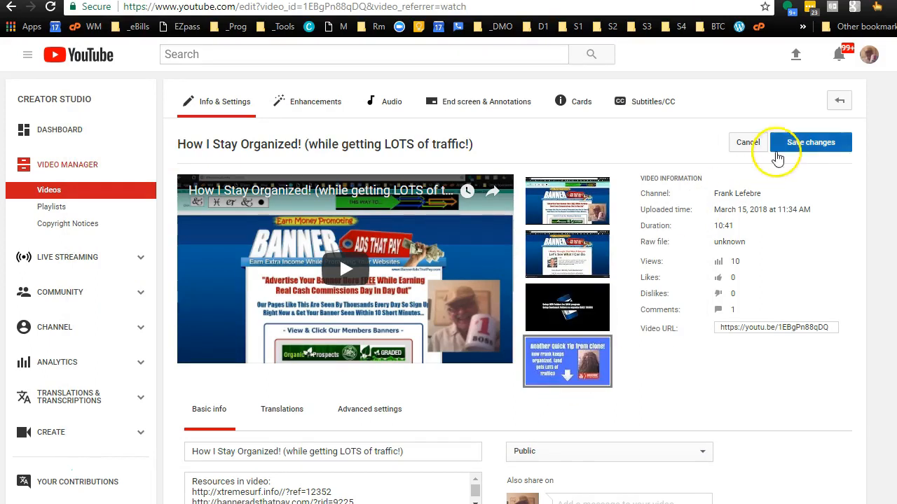
left_click(800, 147)
Step: Enlarge the video's description box and insert the line "Save 20% on Screen Recorder!" above "Resources in video:"
scroll(800, 147, "down", 2)
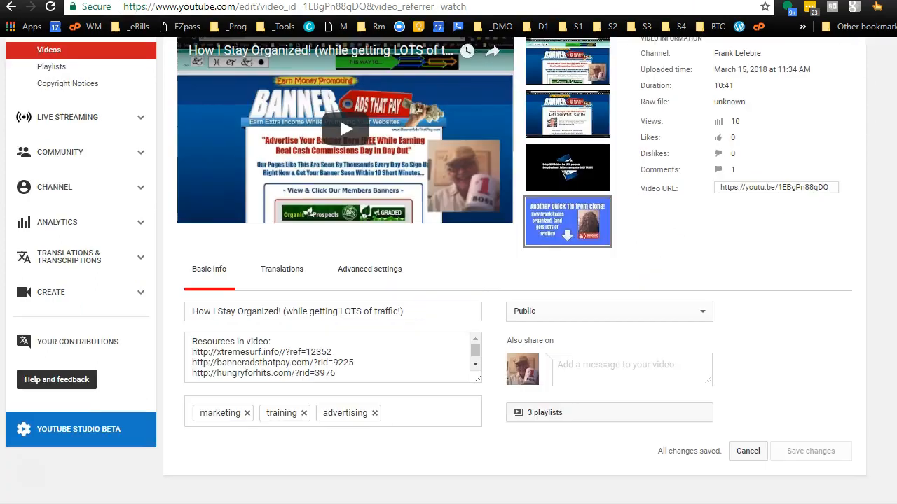
left_click_drag(475, 387, 481, 446)
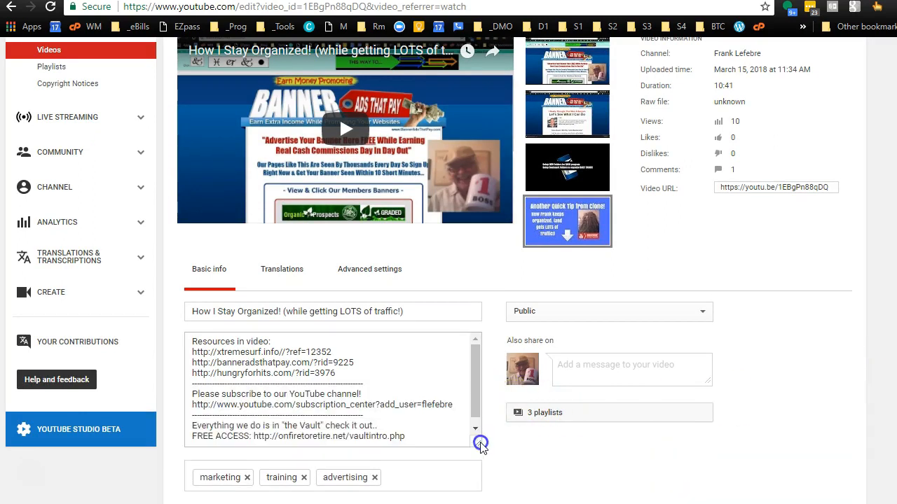
left_click(198, 342)
key("Return")
key("Return")
key("Up")
key("Up")
type("Save 20% on Screen Recorder!")
key("Return")
Step: Add the referral link from "screencast-o-matic - INFO.txt" and a dashed separator beneath the description's discount line, and save the changes
mouse_move(2, 84)
left_click(35, 105)
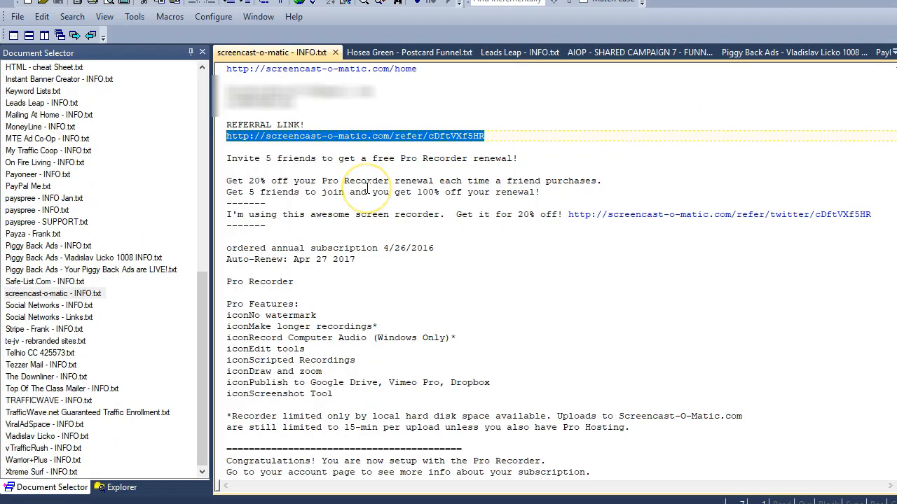
key("ctrl+c")
key("alt+Tab")
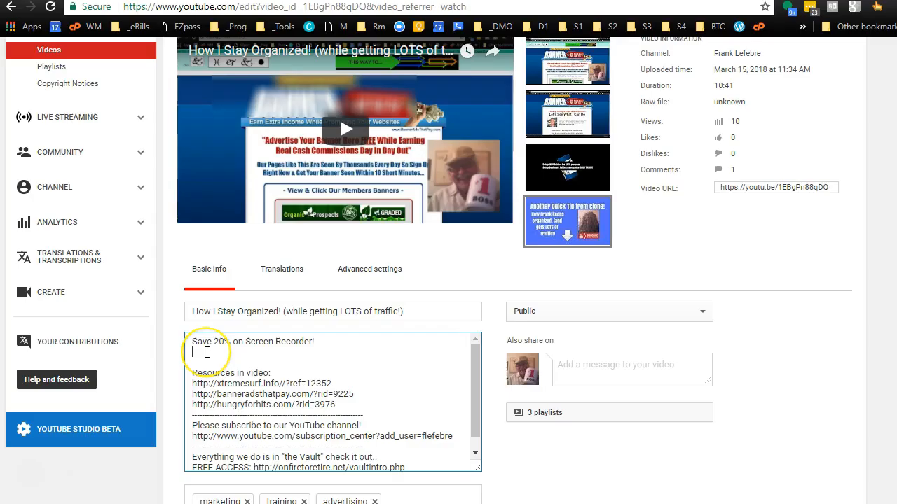
left_click(206, 350)
key("ctrl+v")
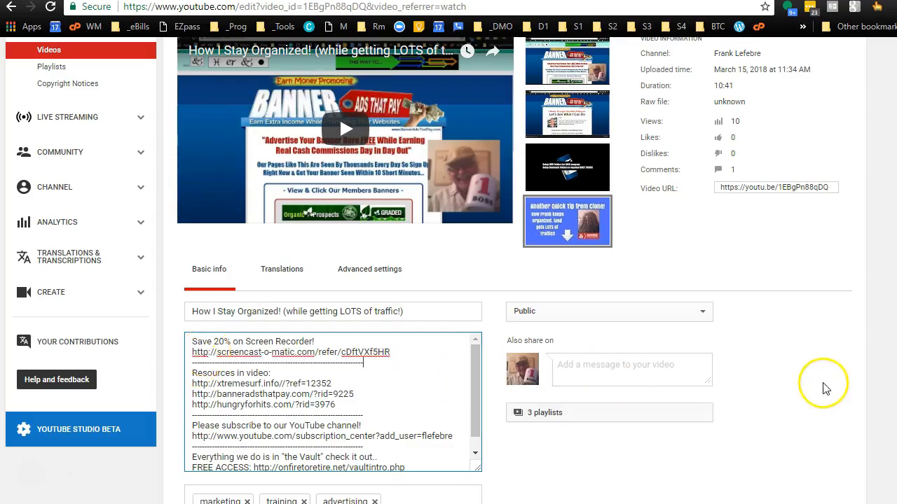
scroll(448, 271, "up", 2)
left_click(806, 127)
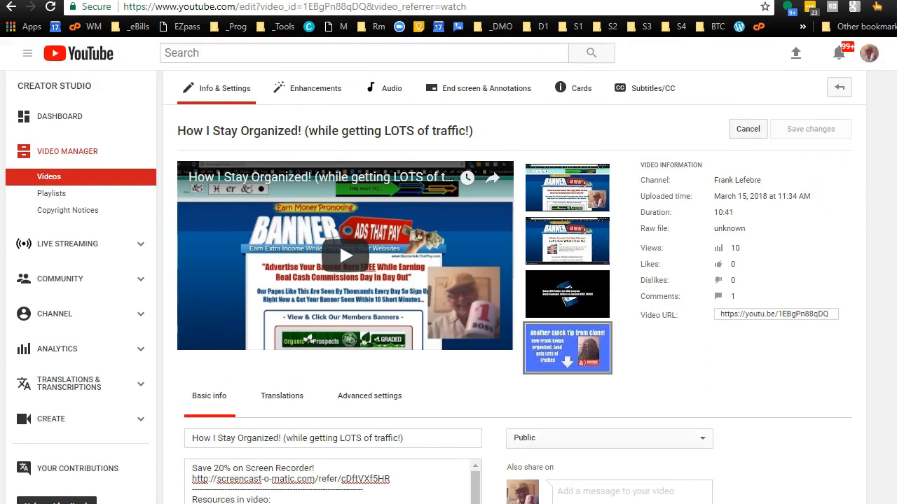
Step: Check which playlists the video is assigned to, leaving the selection as it is
scroll(884, 329, "down", 3)
scroll(879, 354, "down", 1)
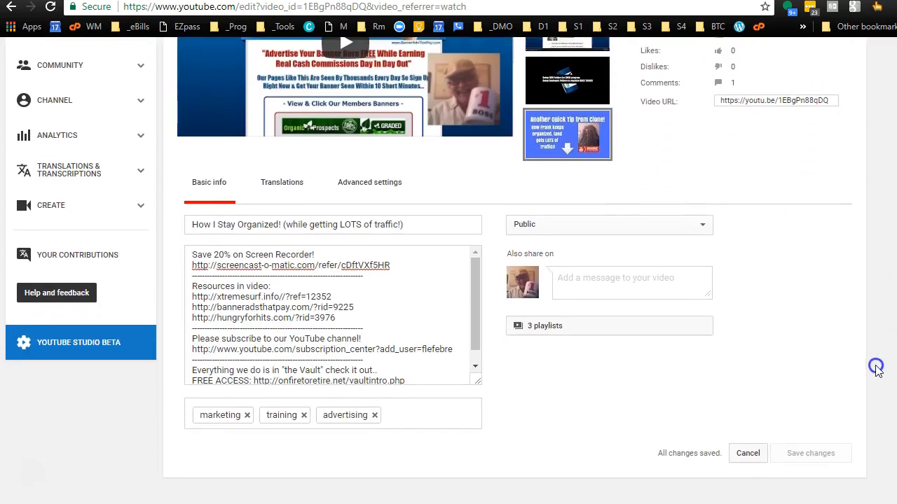
left_click(700, 329)
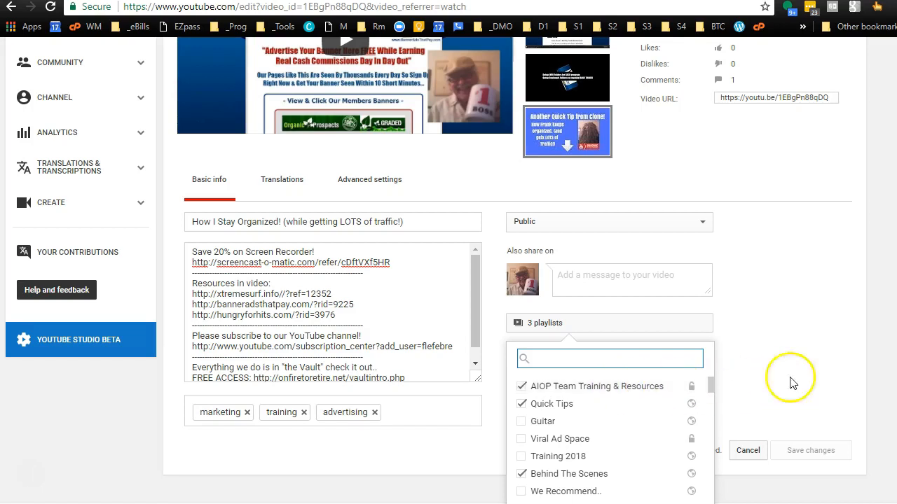
scroll(867, 411, "down", 1)
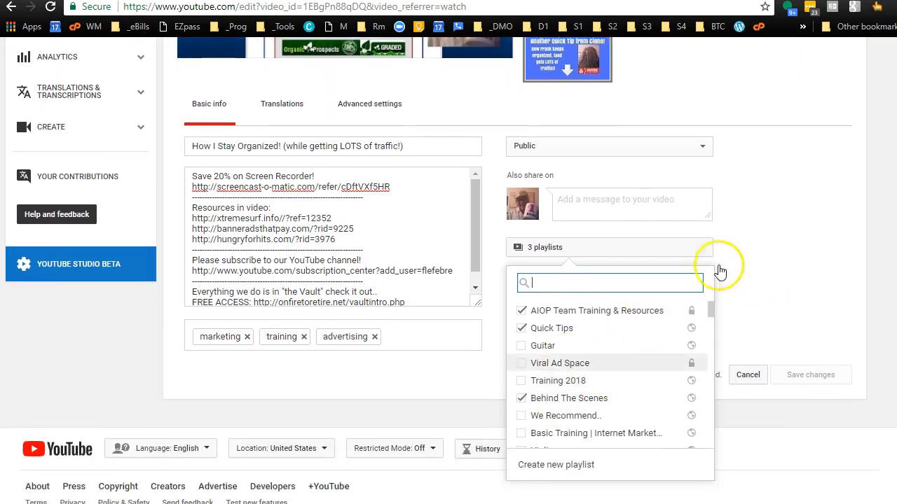
left_click(776, 333)
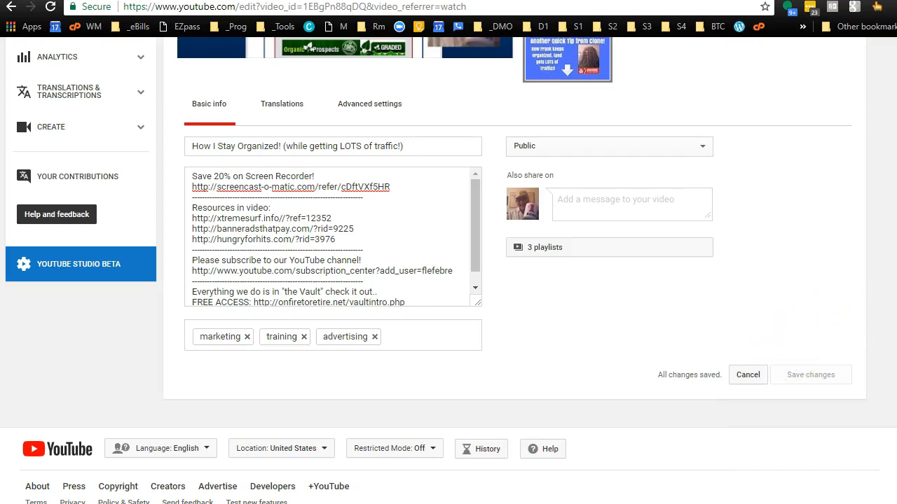
Step: Return to the video list filtered by "organized" and check the video's thumbnail there
scroll(700, 281, "up", 5)
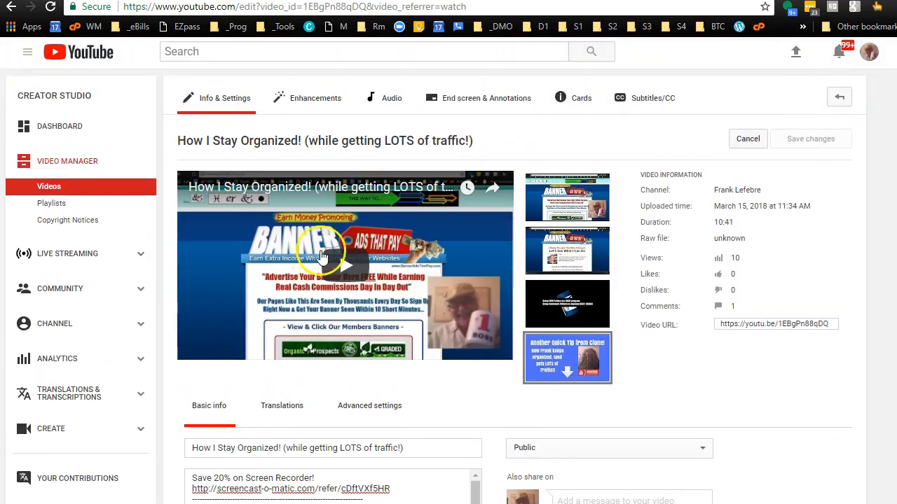
left_click(50, 10)
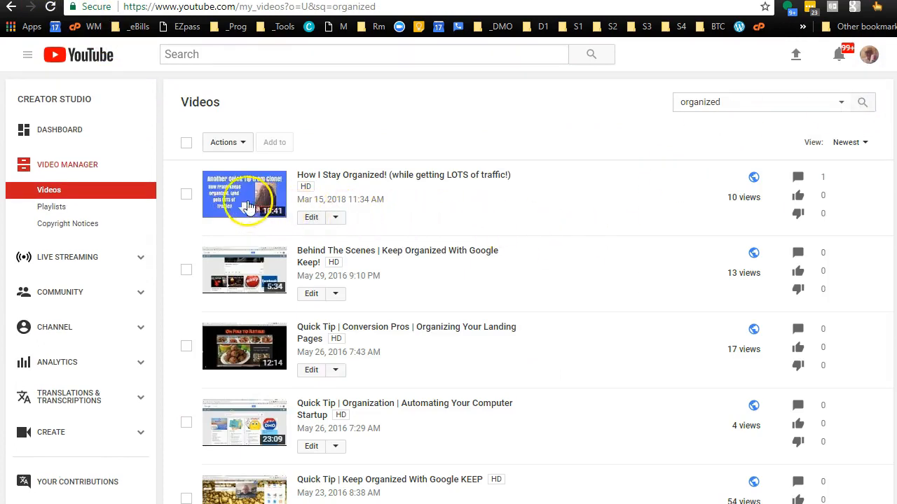